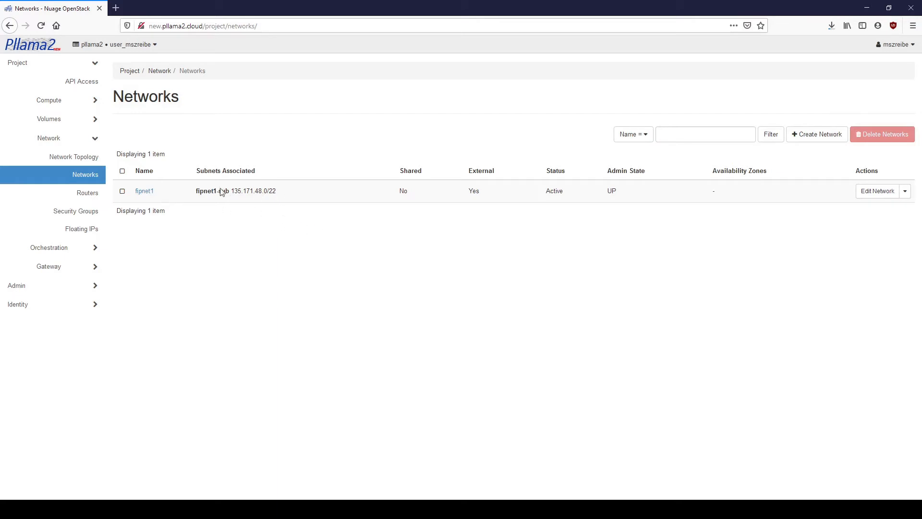
Step: Create network my_local_network with subnet 192.168.0.0/24 and gateway 192.168.0.1
click(815, 136)
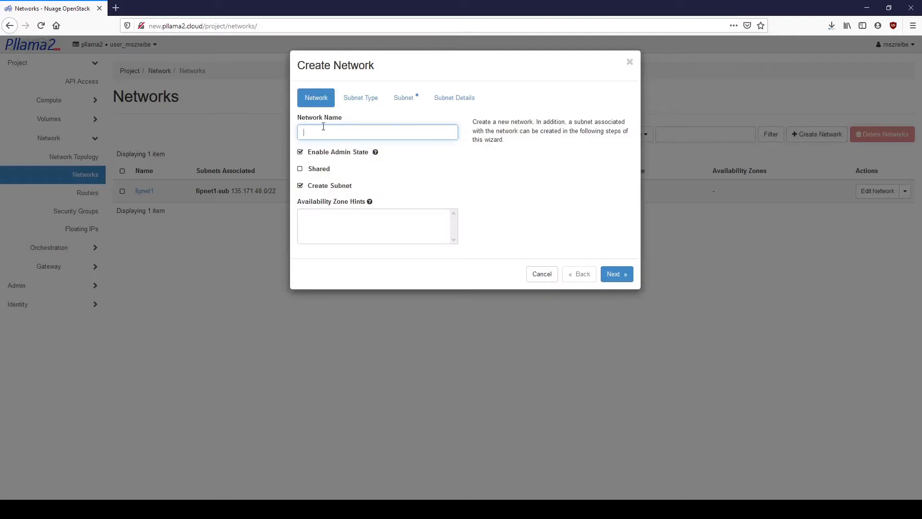
text(my_local_network)
click(362, 99)
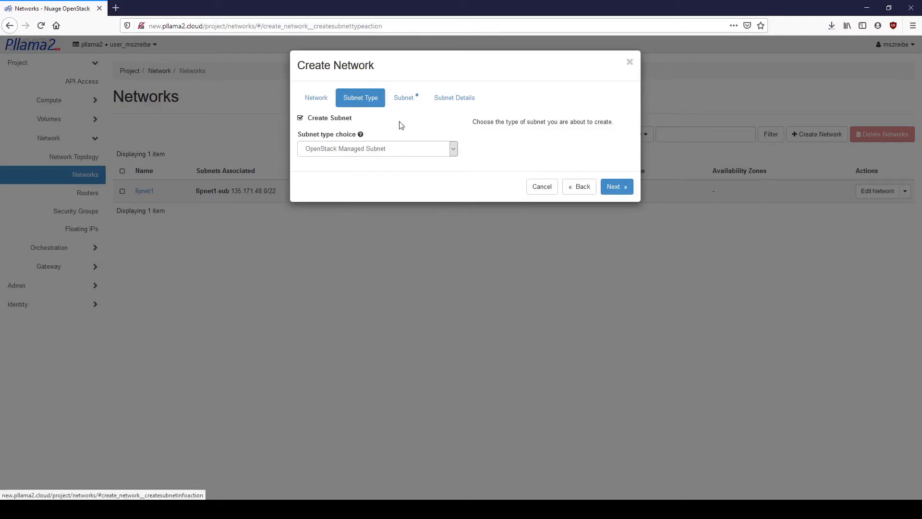
click(412, 99)
click(308, 164)
text(192.168.0.0/24)
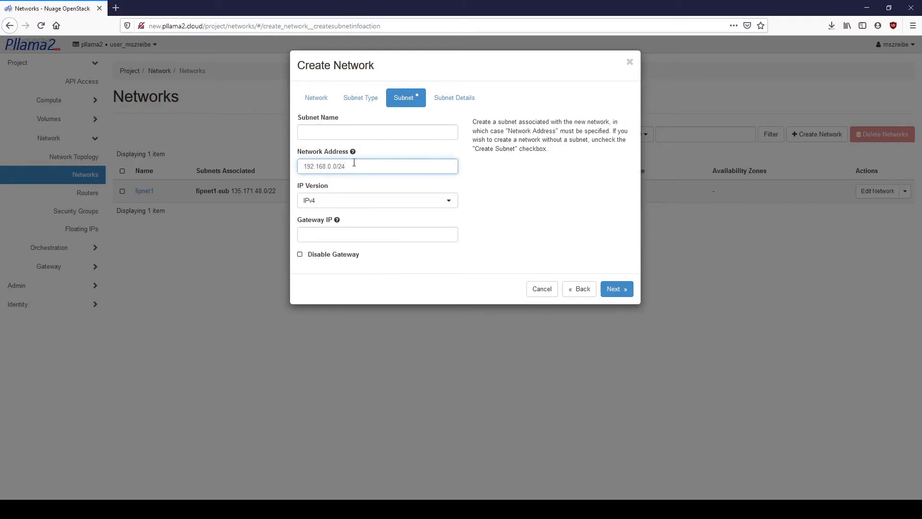
click(321, 237)
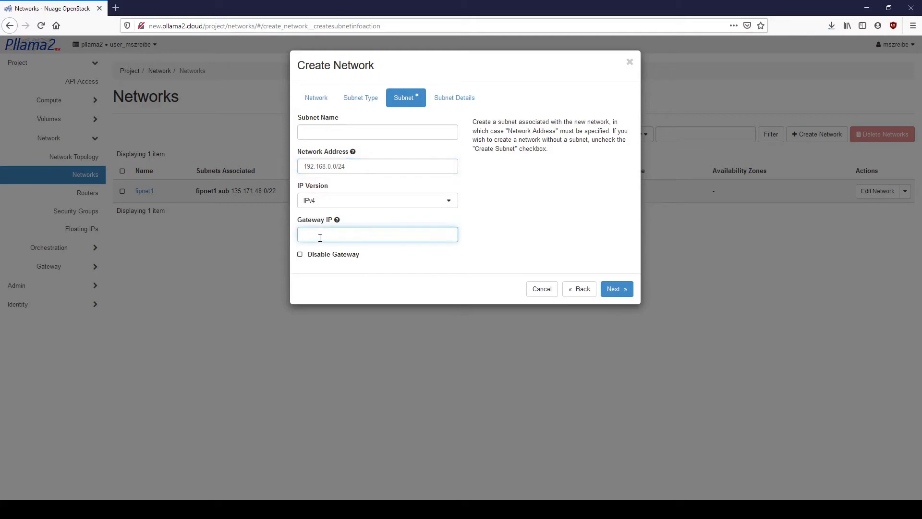
text(192.168.0.1)
click(451, 98)
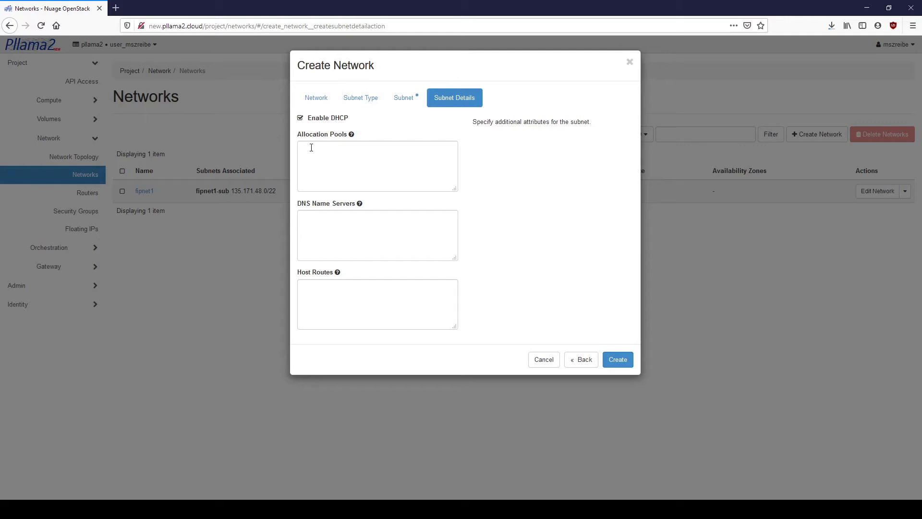
mouse_move(353, 136)
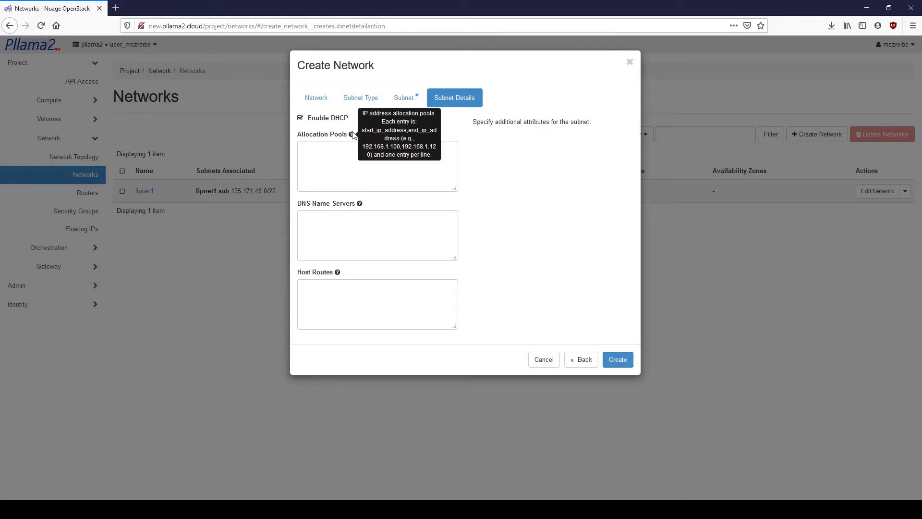
click(618, 358)
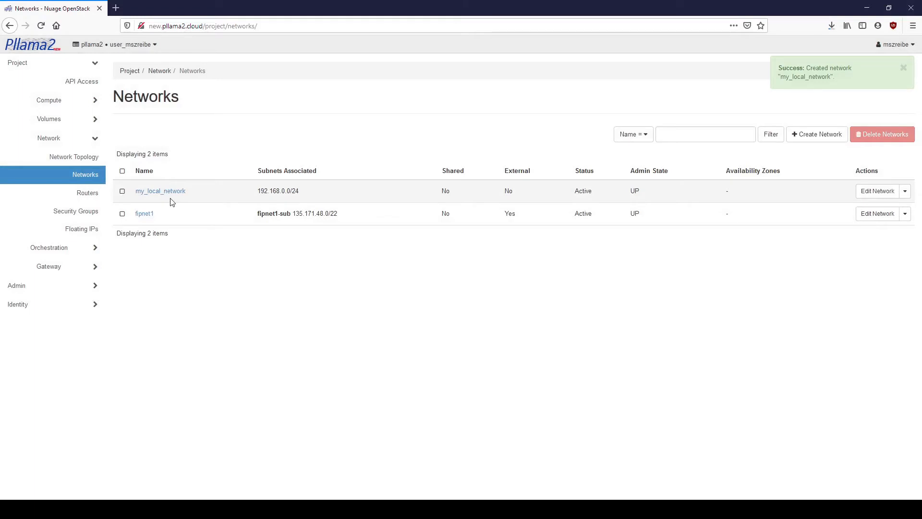
Step: Open the Create Router form from the Routers page
click(89, 194)
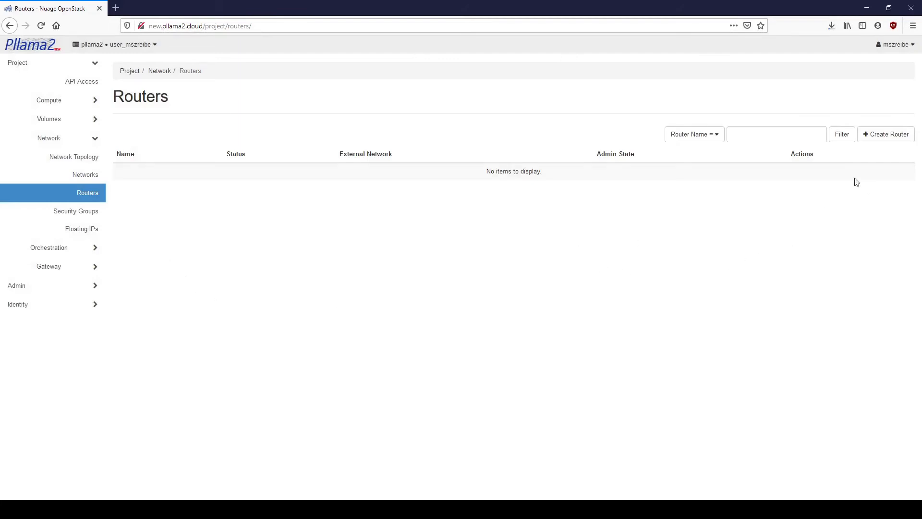
click(887, 134)
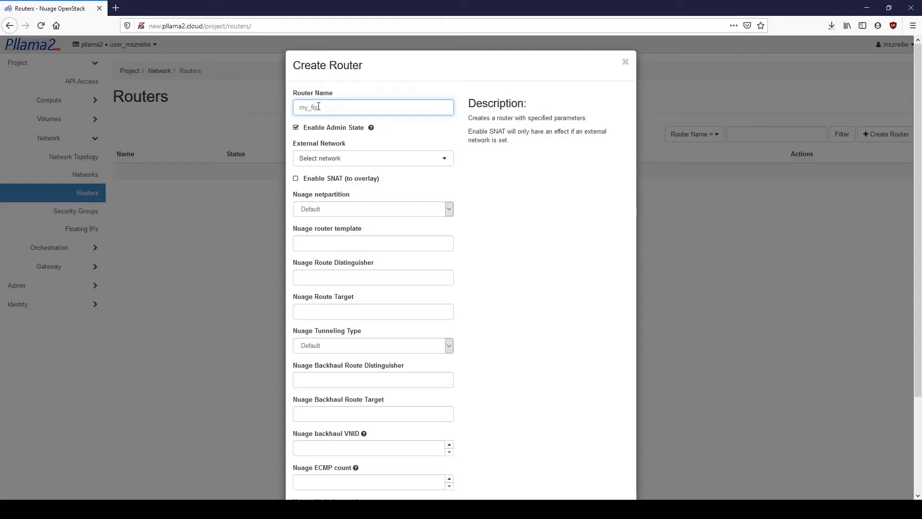
Step: Create router my_fip_router with fipnet1 as its external network
text(router)
scroll(492, 324, down, 2)
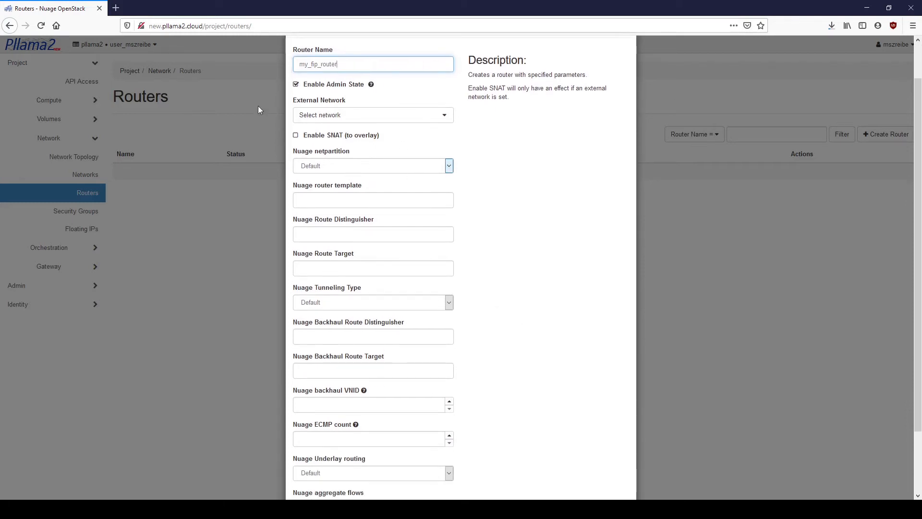
scroll(308, 134, up, 2)
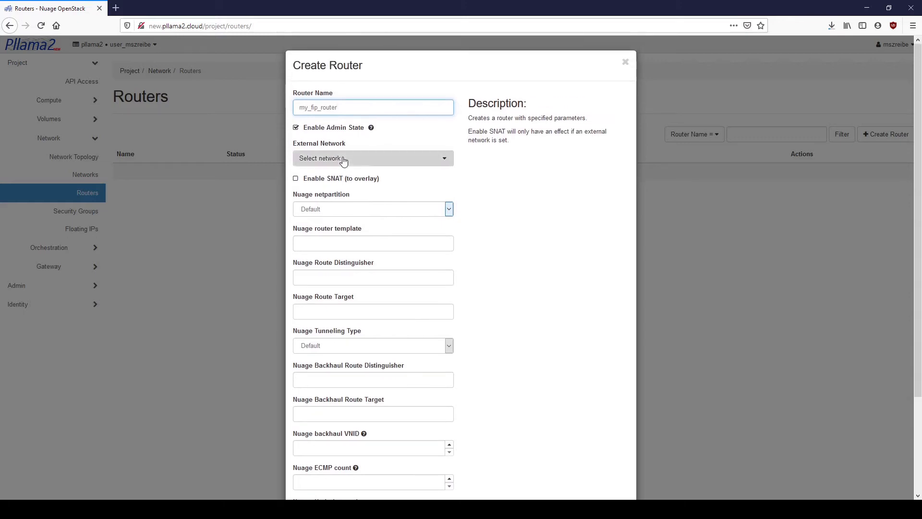
click(343, 160)
click(314, 190)
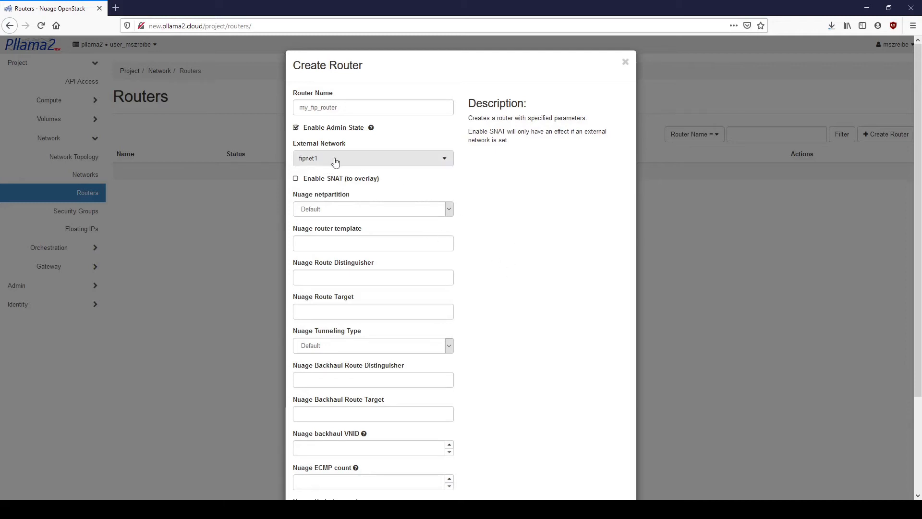
scroll(513, 228, down, 3)
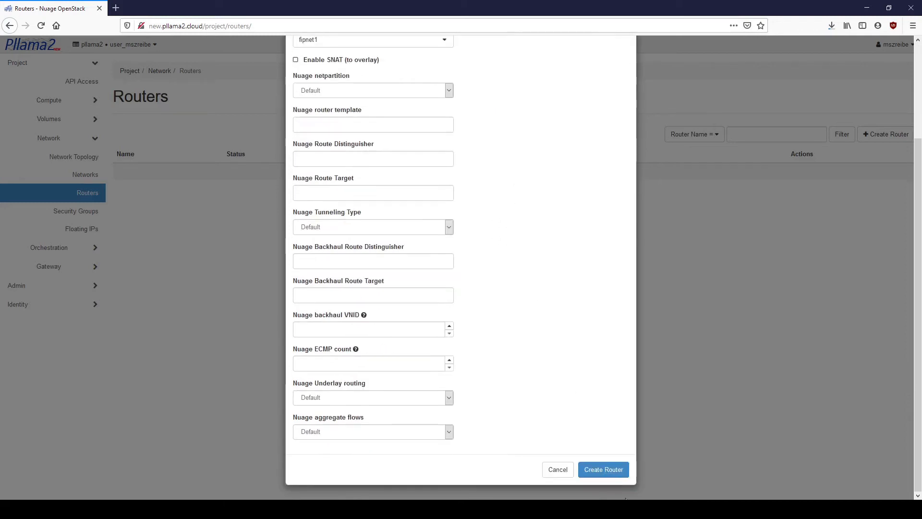
click(604, 469)
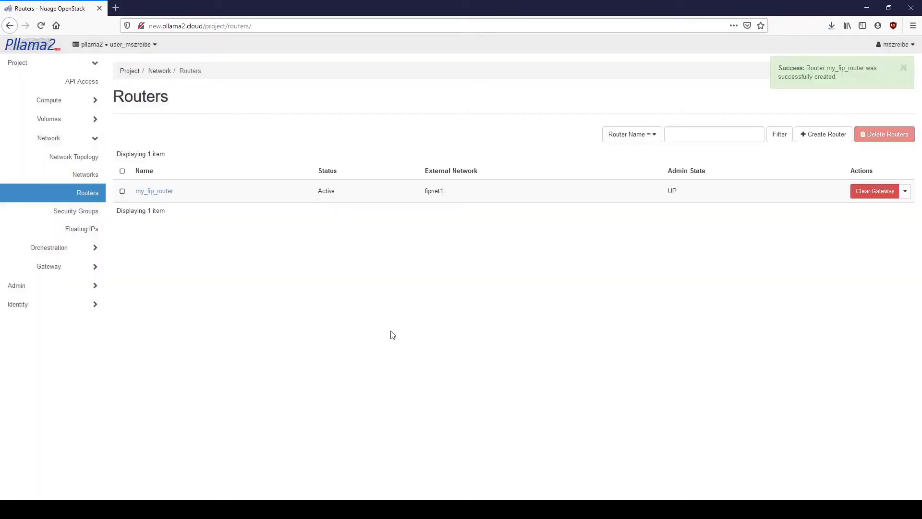
Step: Add an interface on the my_local_network subnet to my_fip_router
click(155, 192)
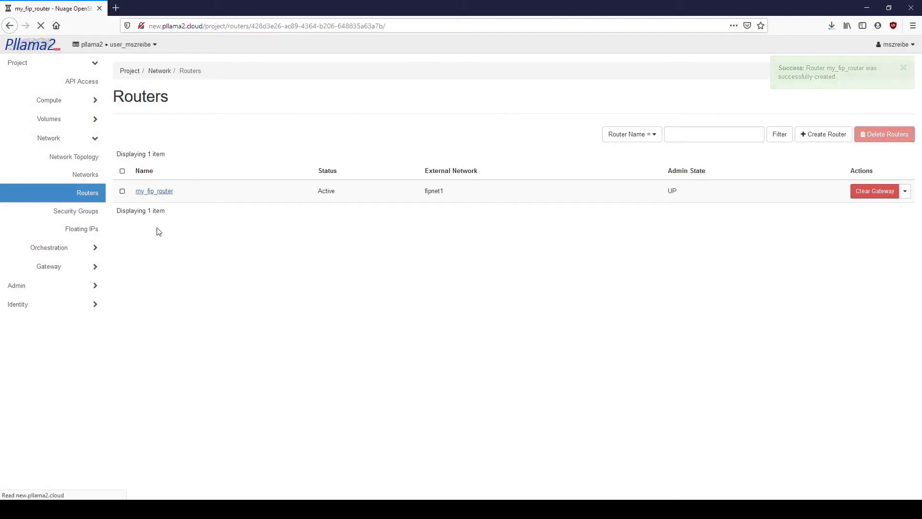
click(182, 128)
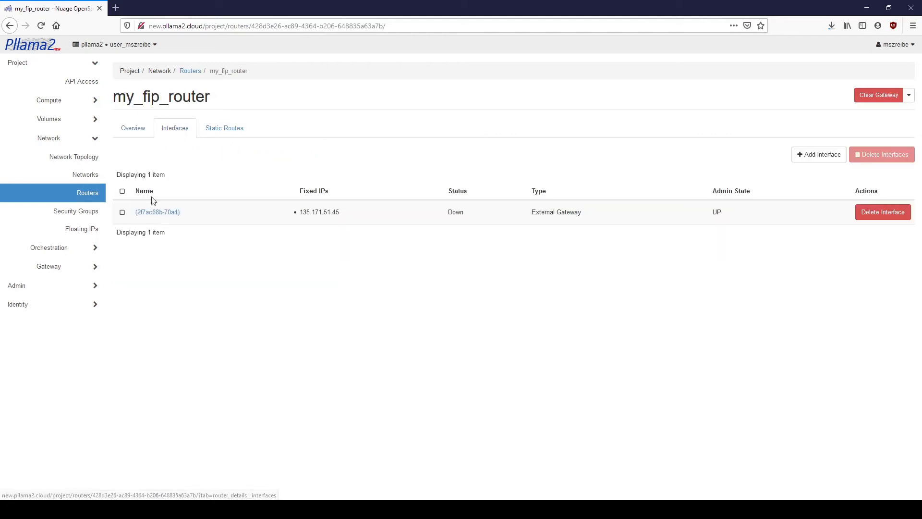
click(824, 154)
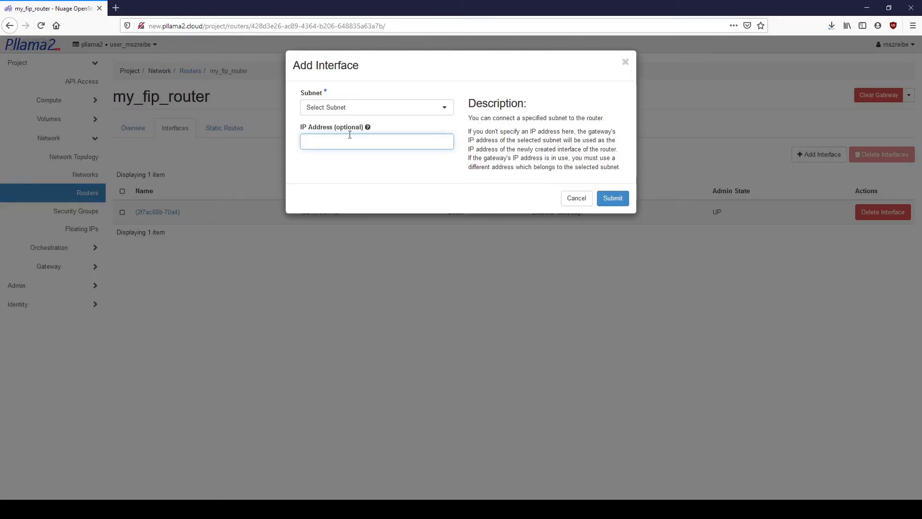
click(356, 107)
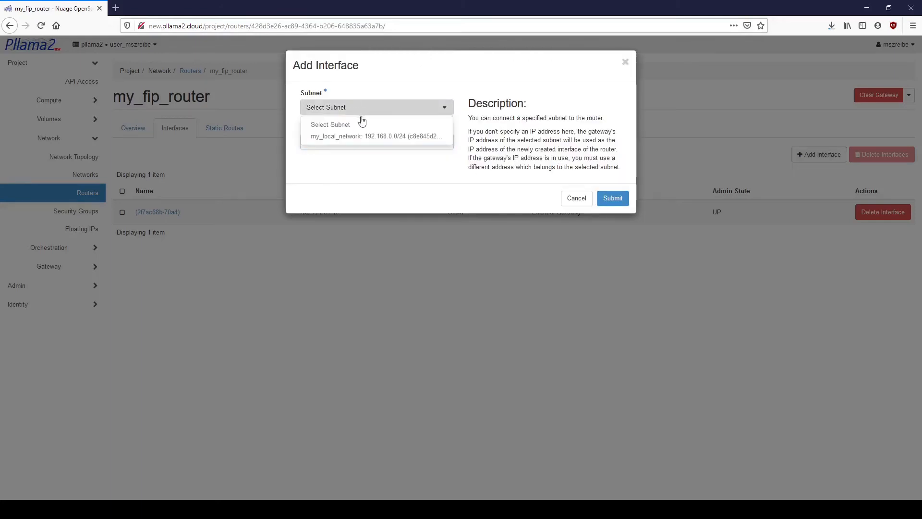
click(384, 137)
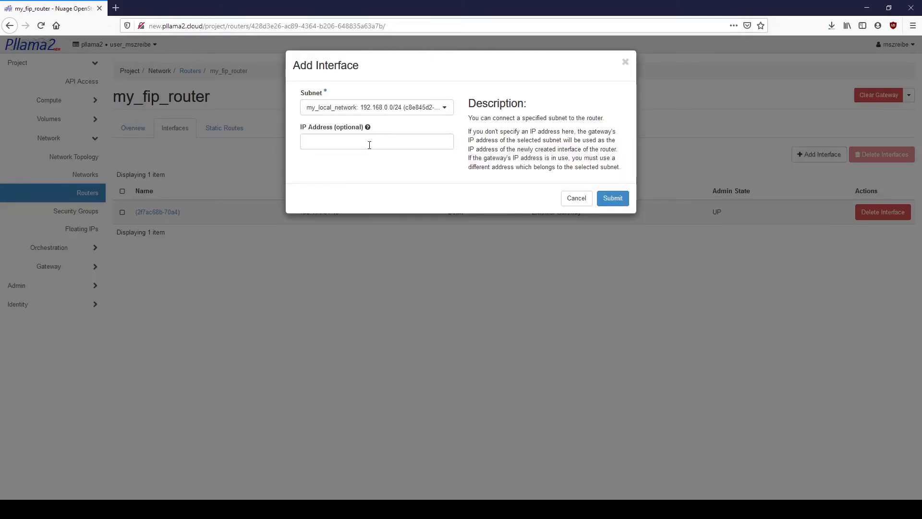
click(613, 198)
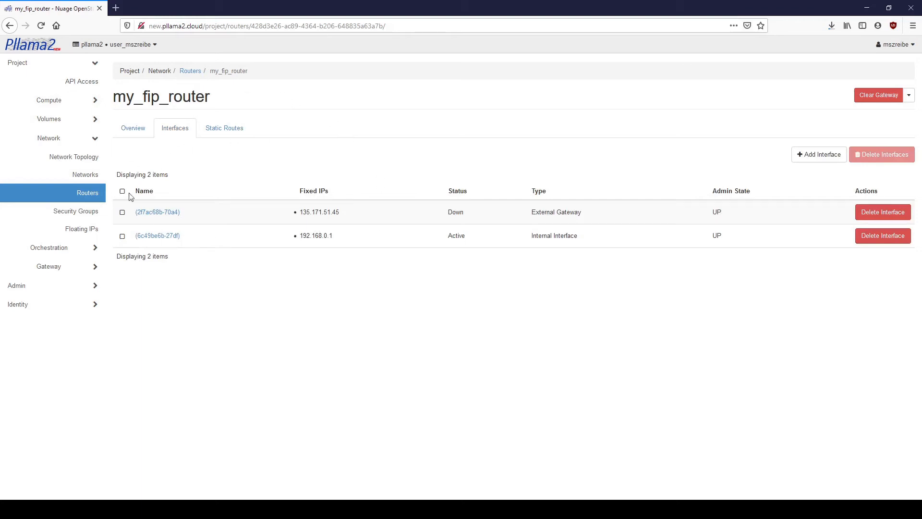
click(65, 101)
Step: Start launching a new instance named my_test
click(91, 143)
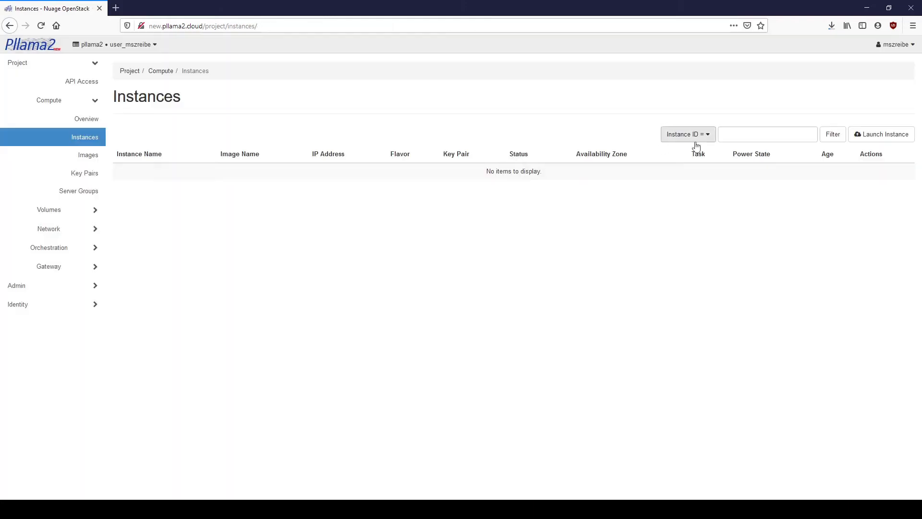
click(889, 139)
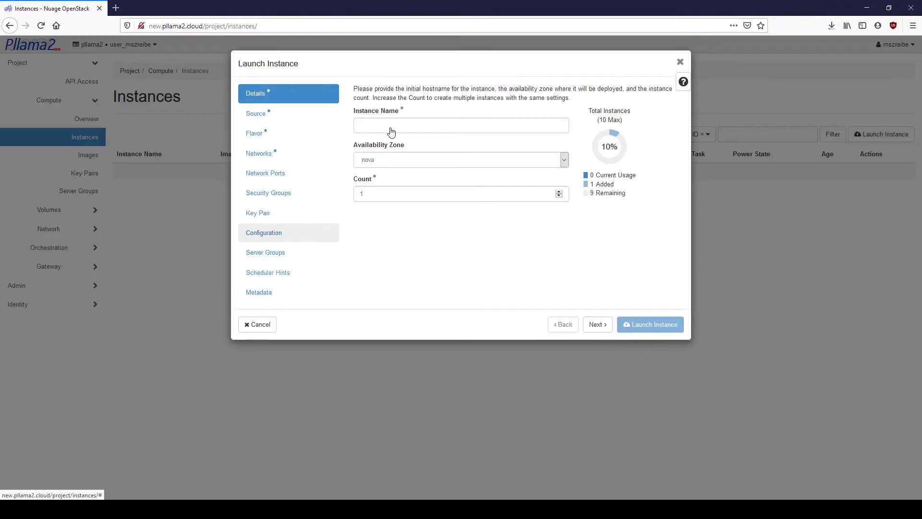
click(380, 120)
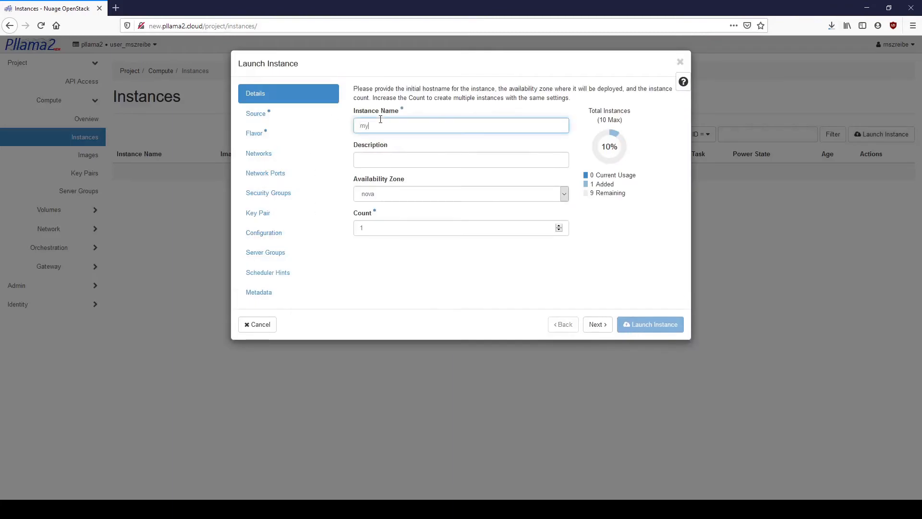
text(my_test)
Step: Boot it from cirros-0.5.0 without a new volume, using flavor.cirros, and launch
click(273, 115)
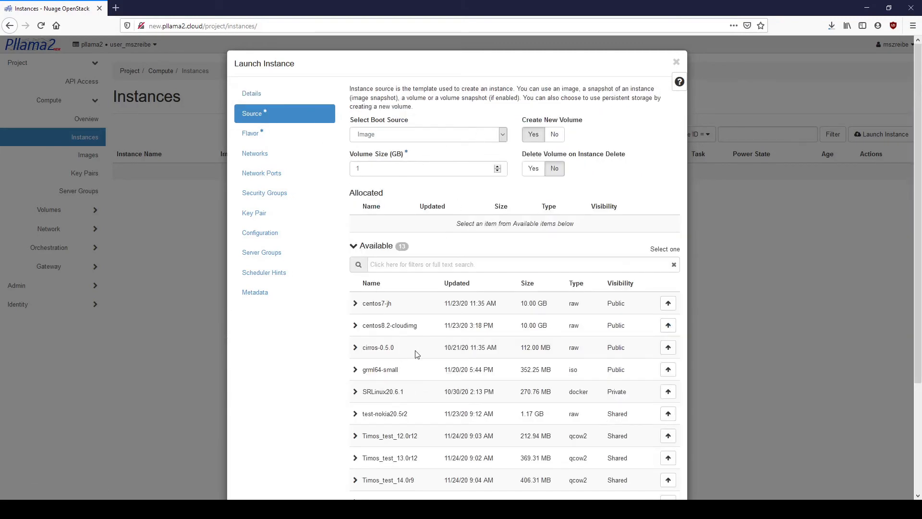
click(668, 347)
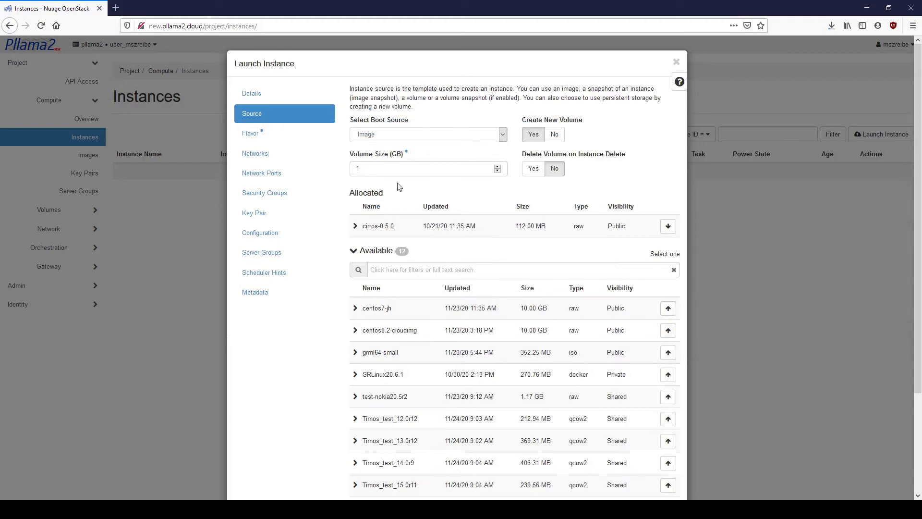
click(555, 135)
click(274, 143)
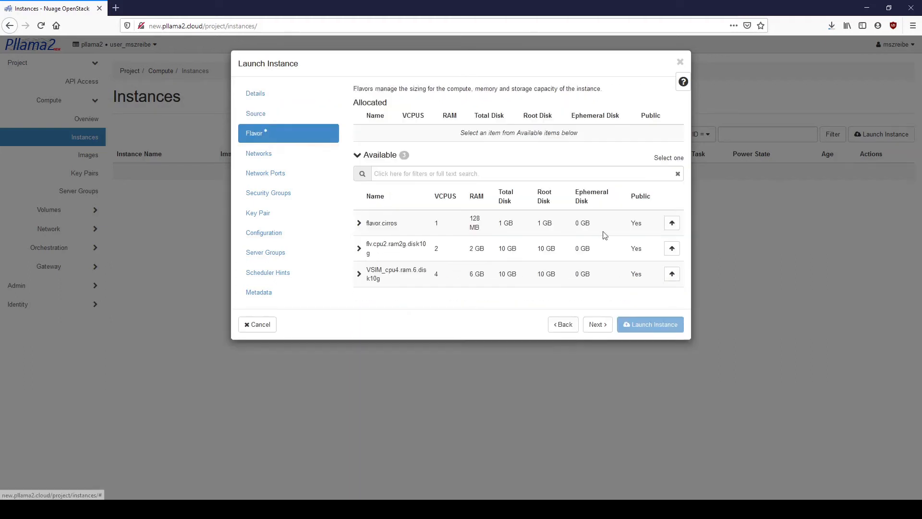
click(672, 224)
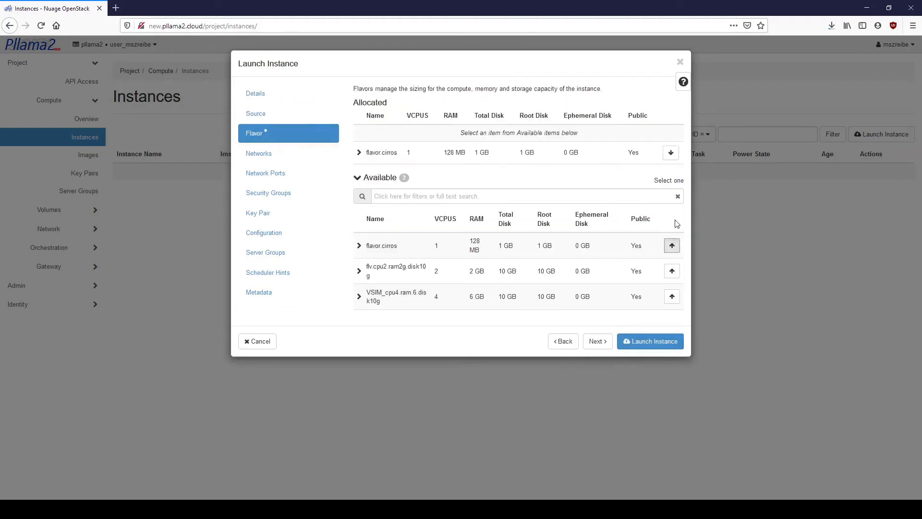
click(257, 154)
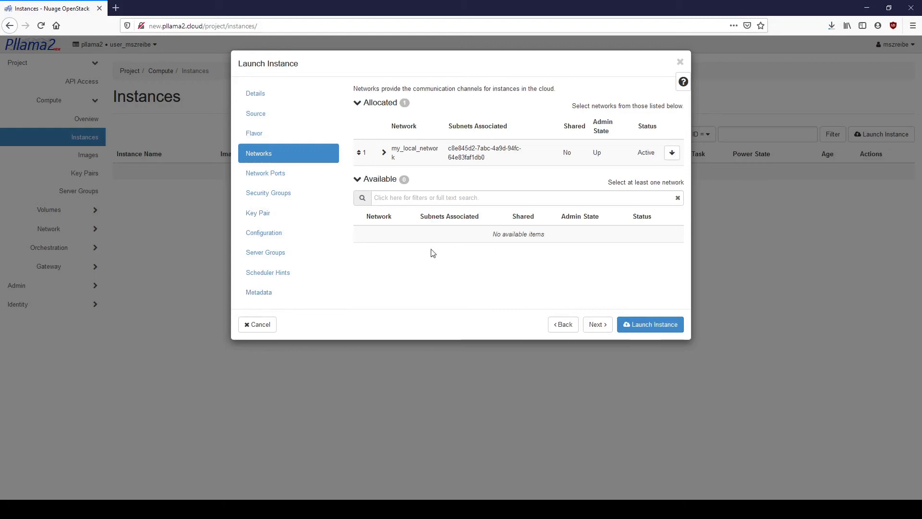
click(657, 325)
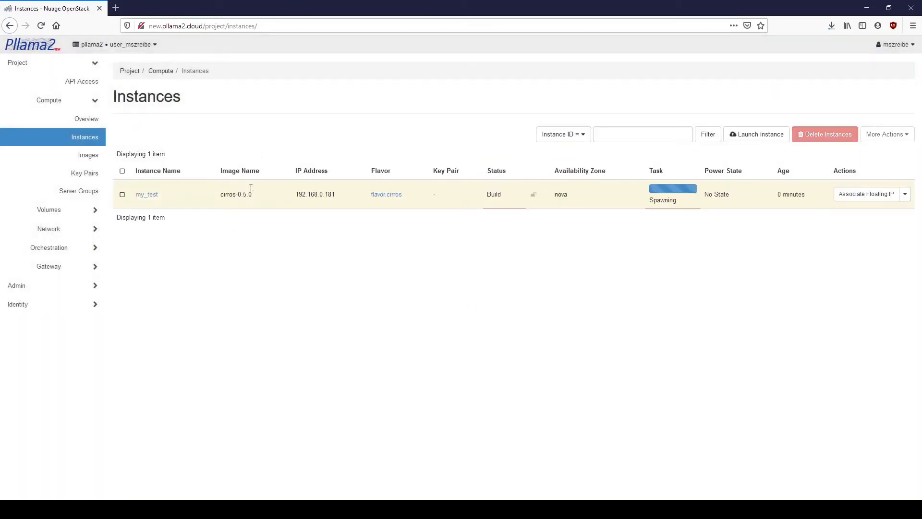
Step: Open the my_test console and view its cirros boot log
click(149, 198)
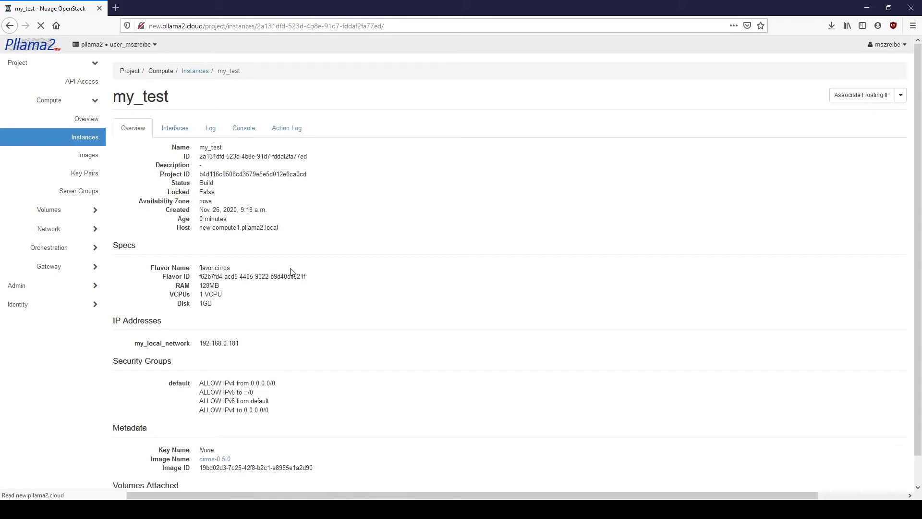
click(244, 129)
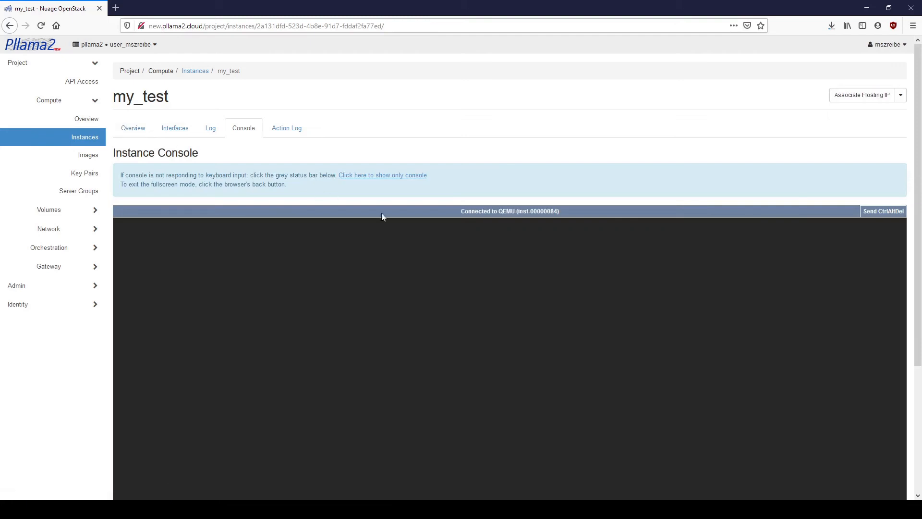
scroll(789, 384, down, 4)
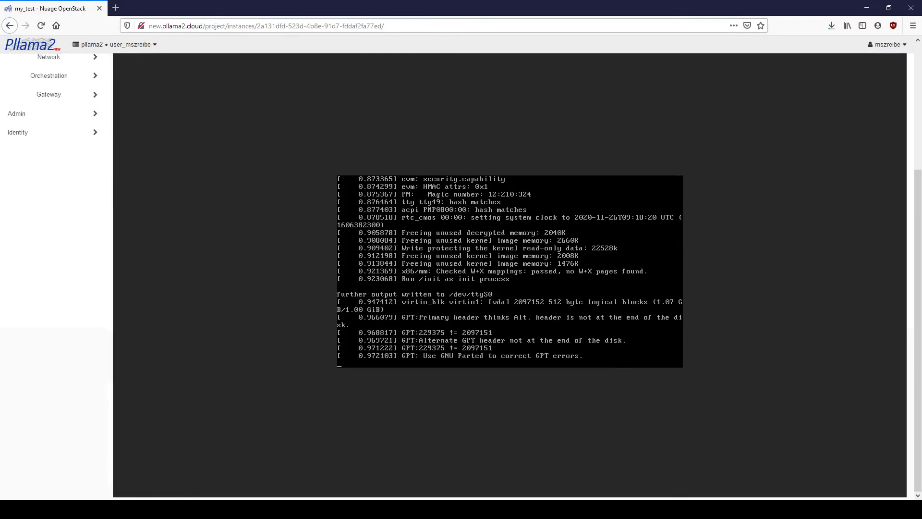
scroll(402, 225, up, 3)
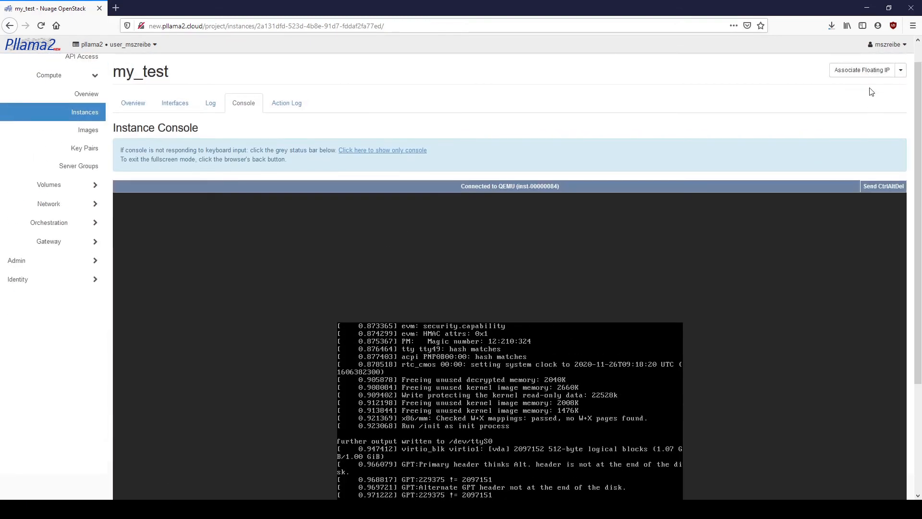
Step: Allocate floating IP 135.171.51.47 from fipnet1 and associate it with my_test's 192.168.0.181 port
click(865, 75)
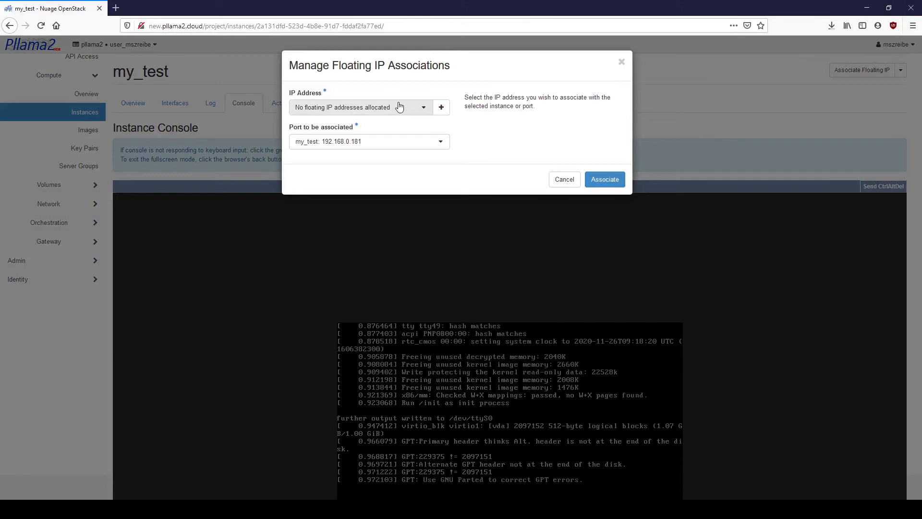
click(421, 109)
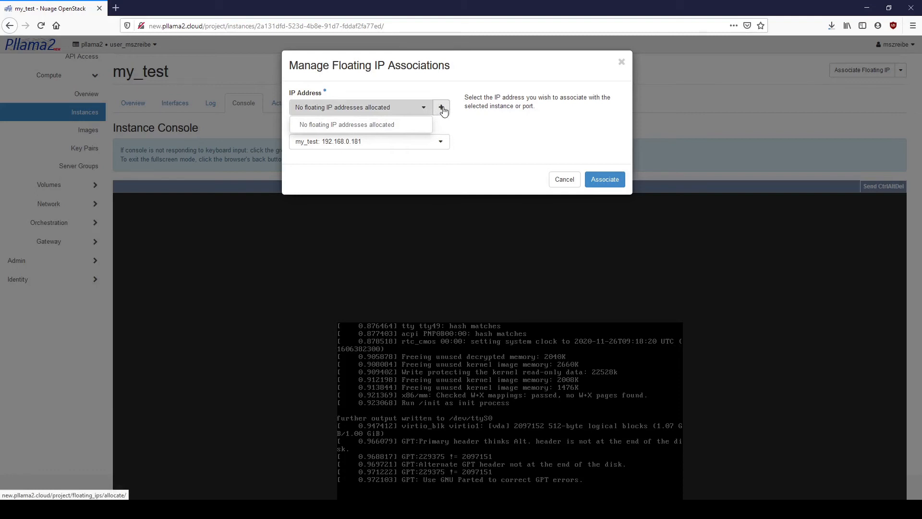
click(441, 109)
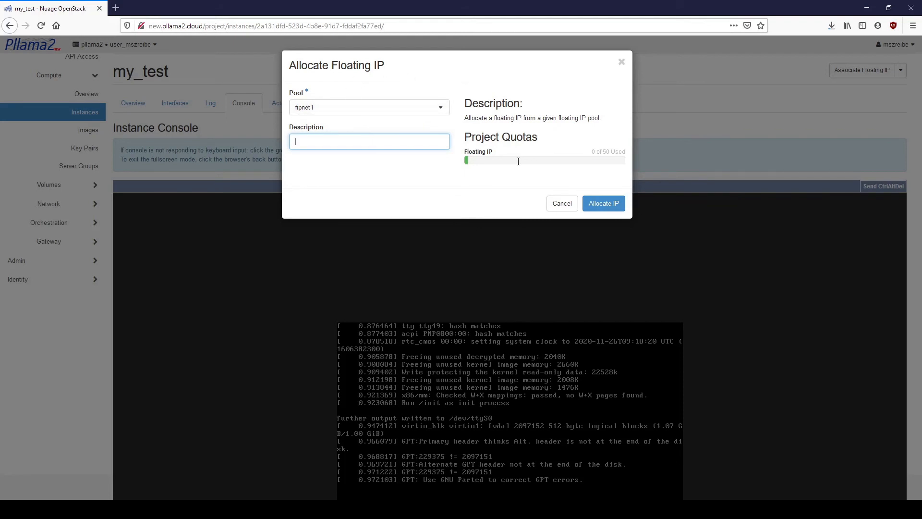
click(606, 204)
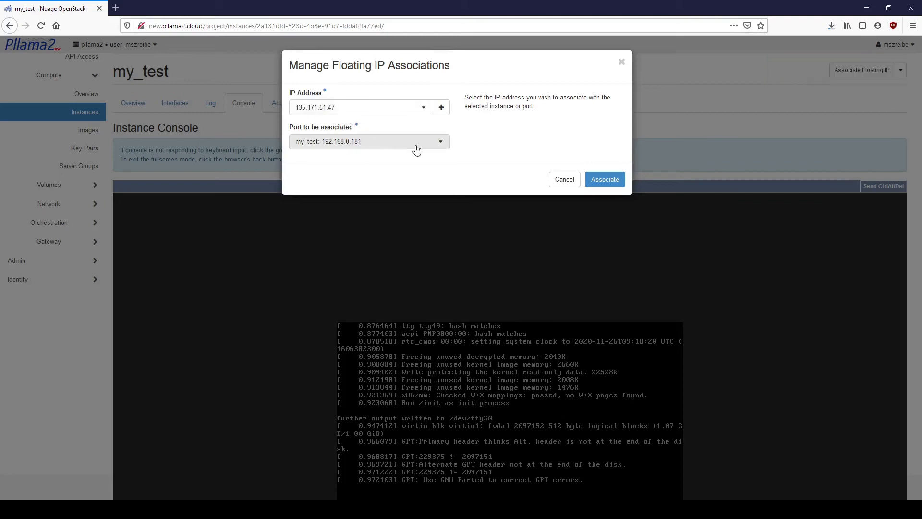
click(440, 144)
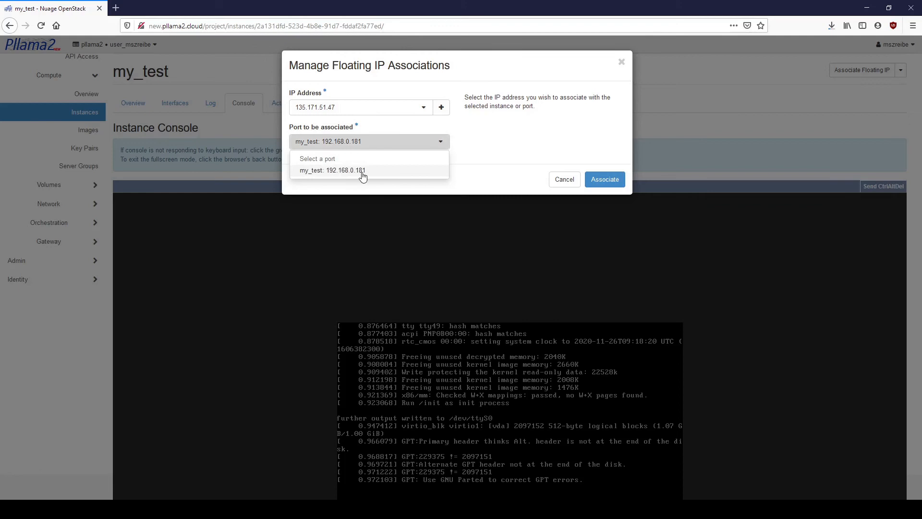
click(483, 152)
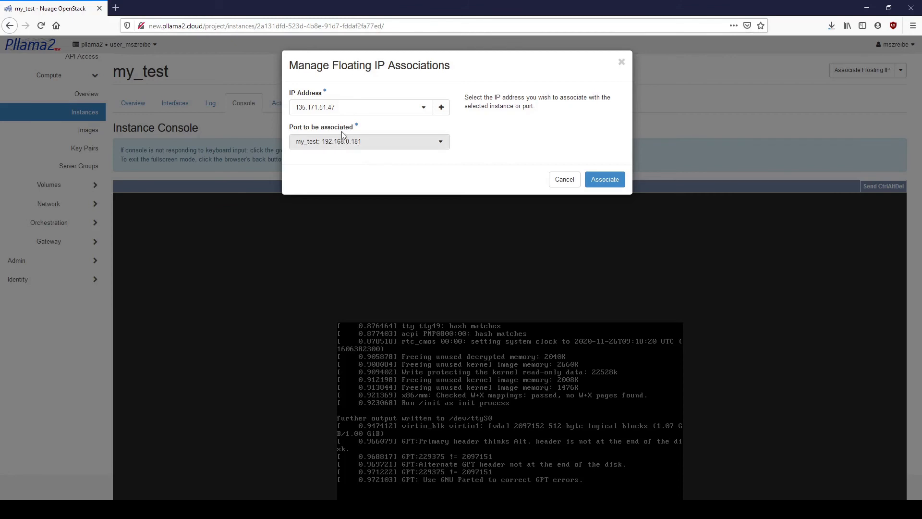
click(615, 181)
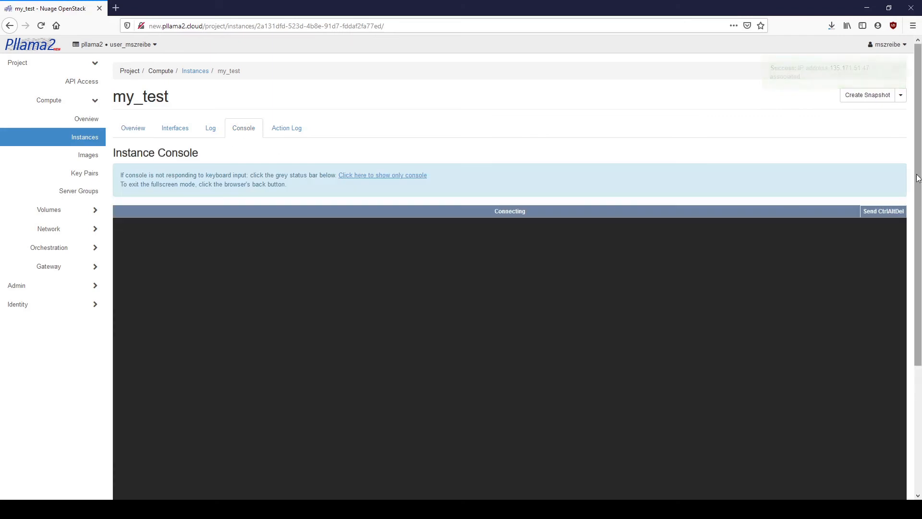
Step: Log in to the console as cirros and run ip a and ip r
drag(918, 178, 890, 303)
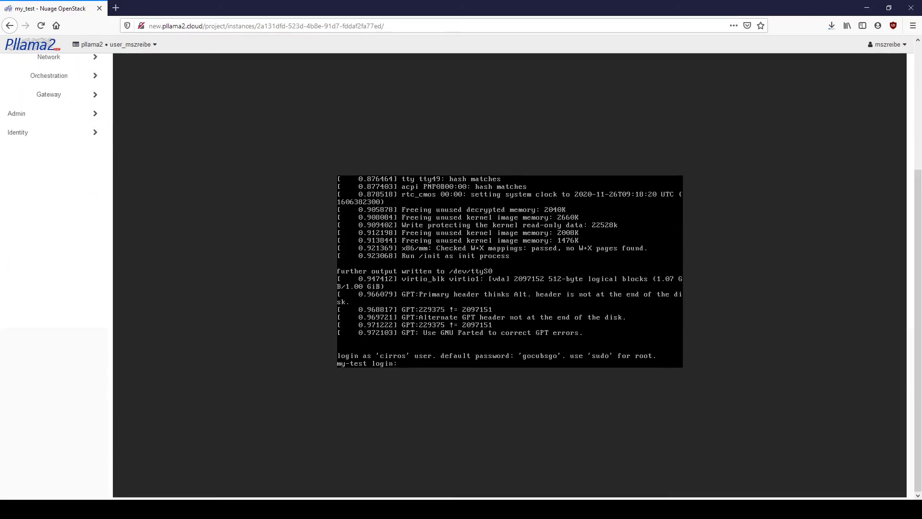
text(rot)
text(s)
key(Return)
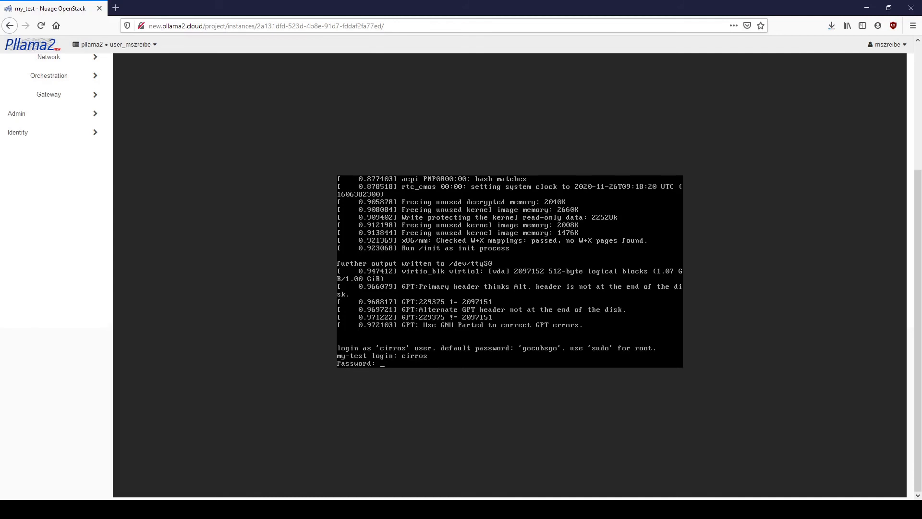
key(Return)
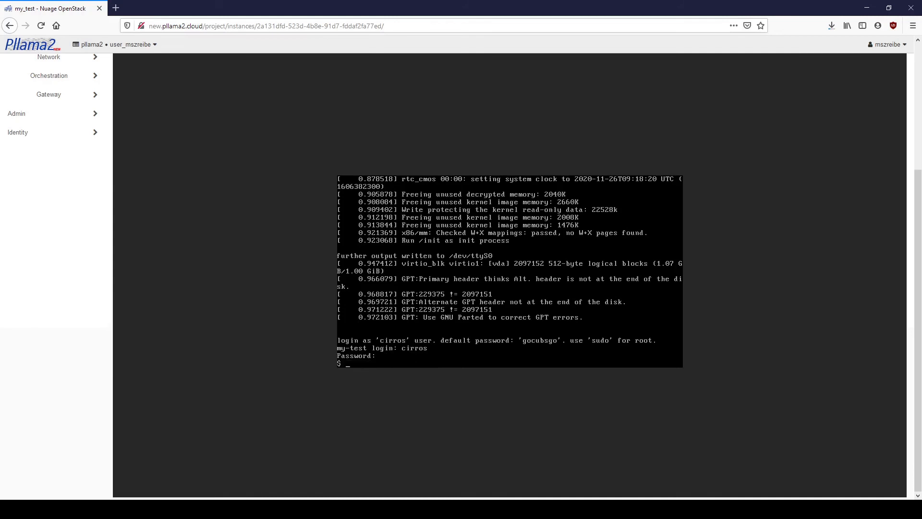
text(ip a)
key(Return)
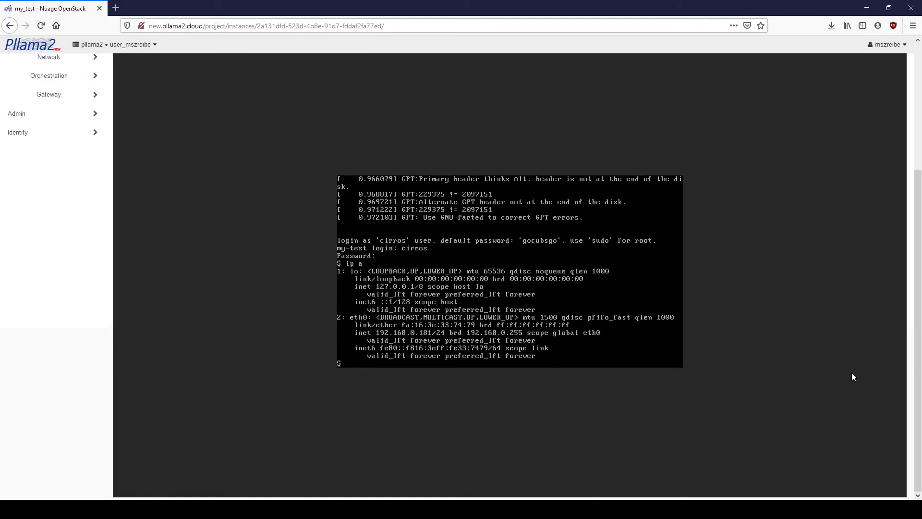
text(ip r)
key(Return)
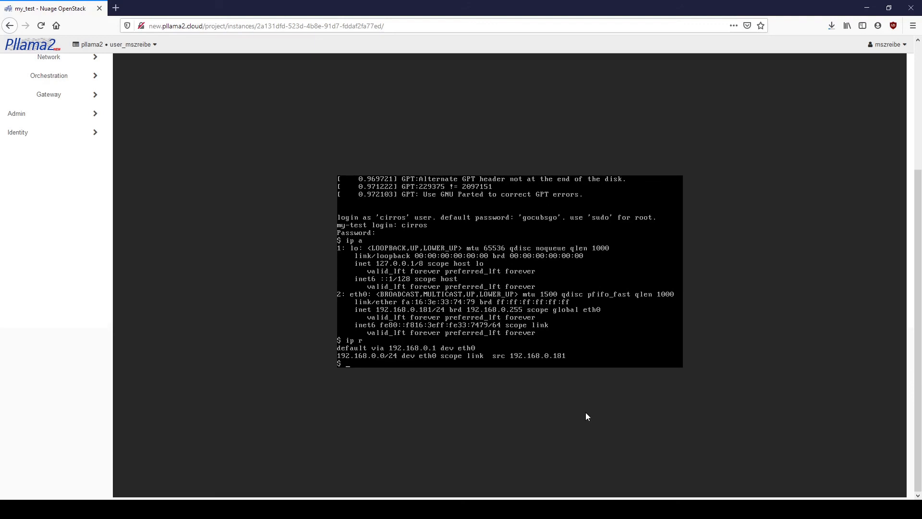
Step: Ping 135.171.48.1 and then 135.171.47.204, stopping each with Ctrl+C
text(ping 135.171.48.1)
key(Return)
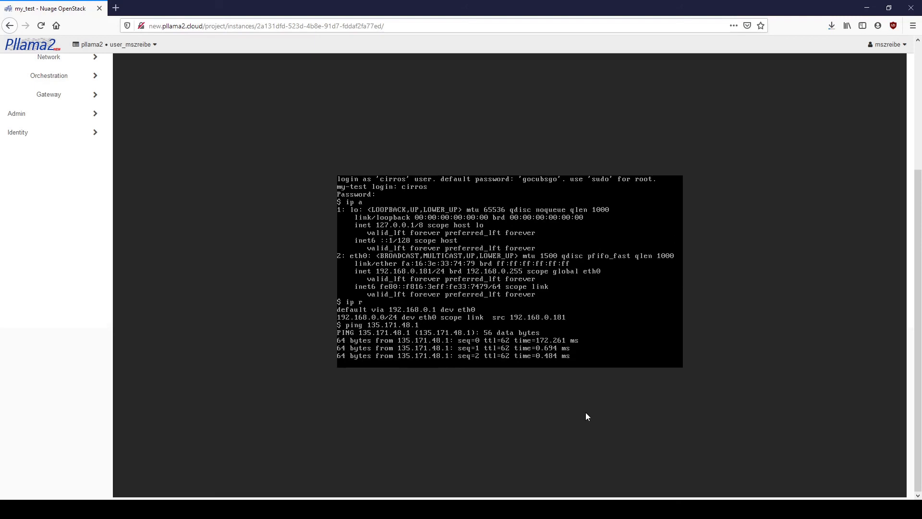
key(ctrl+c)
key(Up)
key(BackSpace)
key(BackSpace)
text(7.204)
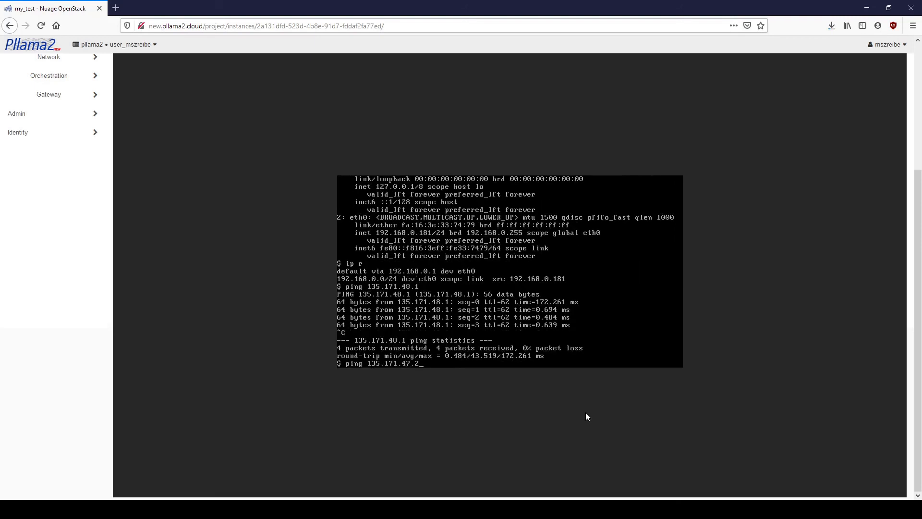
key(Return)
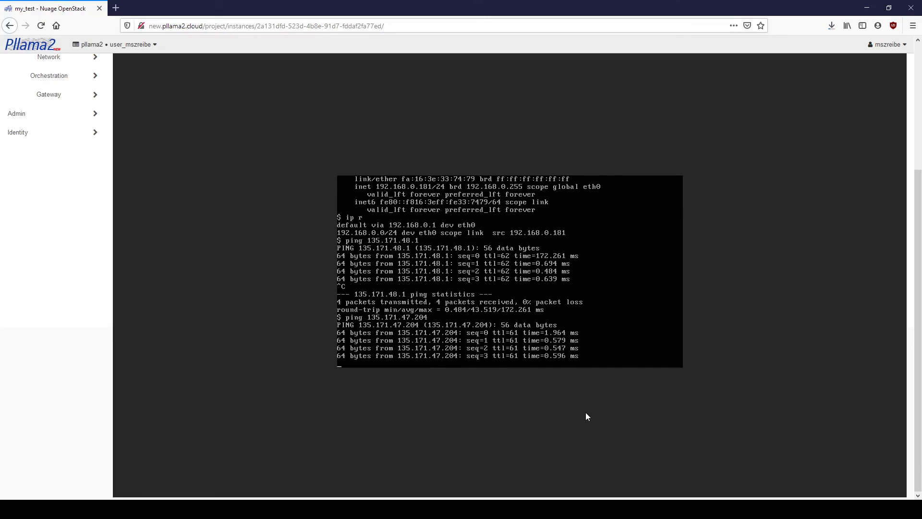
key(ctrl+c)
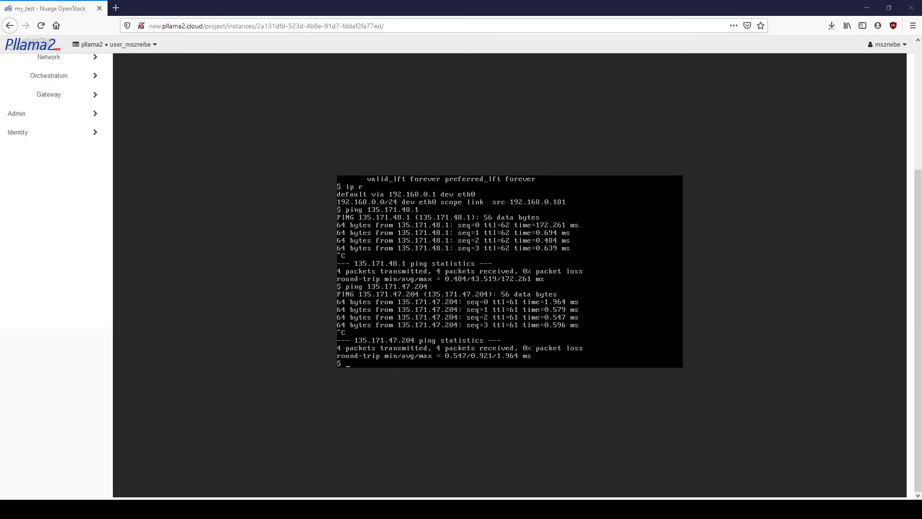
scroll(509, 271, up, 4)
Step: Show my_test's Overview tab listing 192.168.0.181 and 135.171.51.47
click(133, 128)
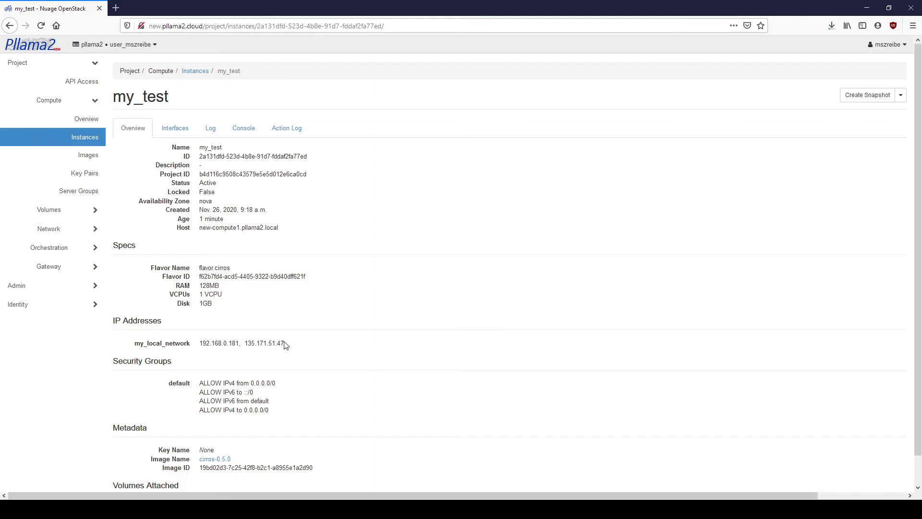
Step: Ping the floating IP 135.171.51.47 from the local Command Prompt
key(alt+Tab)
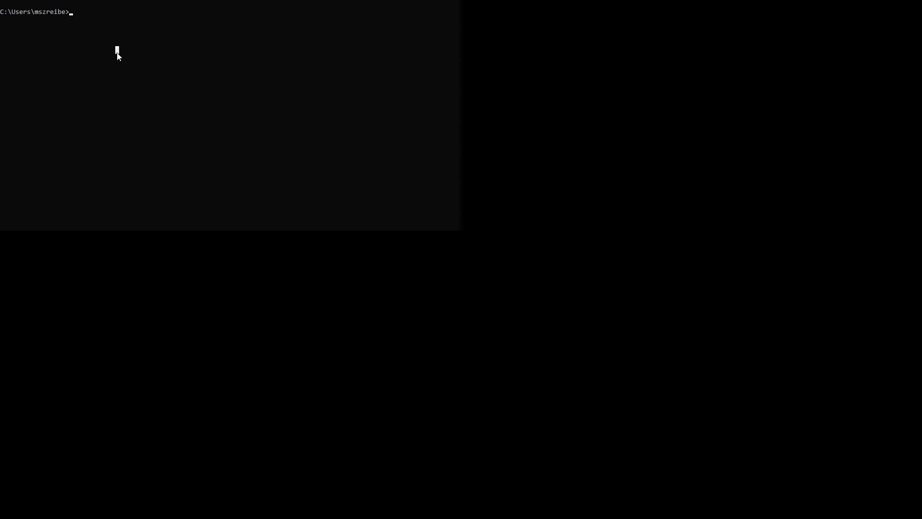
text(ping 135.171.51.)
text(7)
key(Return)
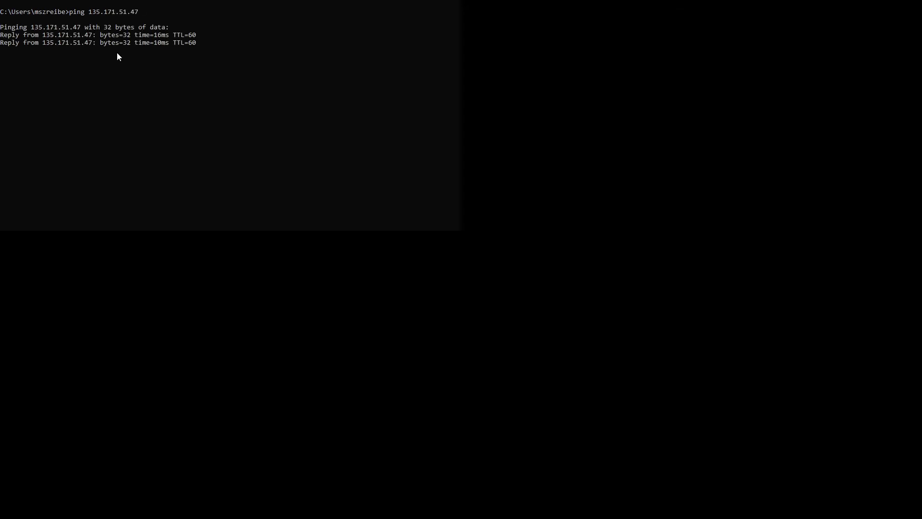
key(ctrl+c)
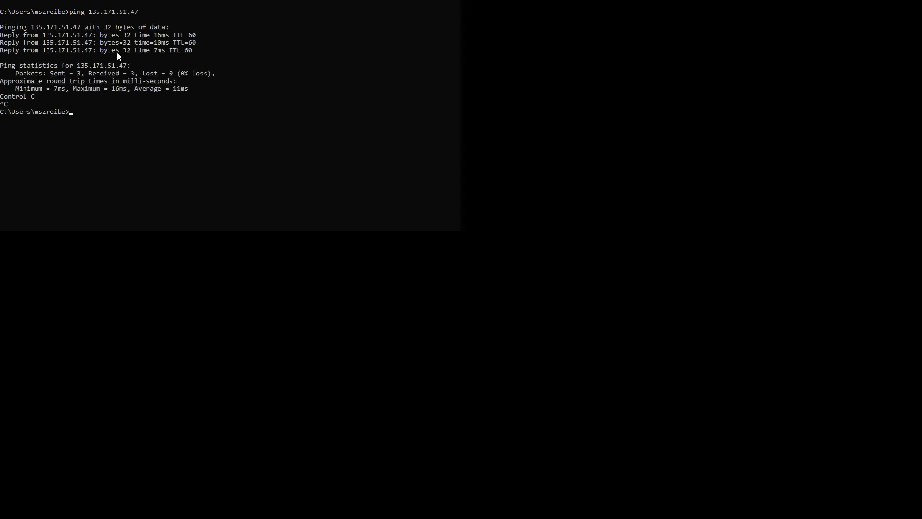
Step: SSH into 135.171.51.47 as cirros and run ip a
text(ssh cirros@135.171.51.47)
key(Return)
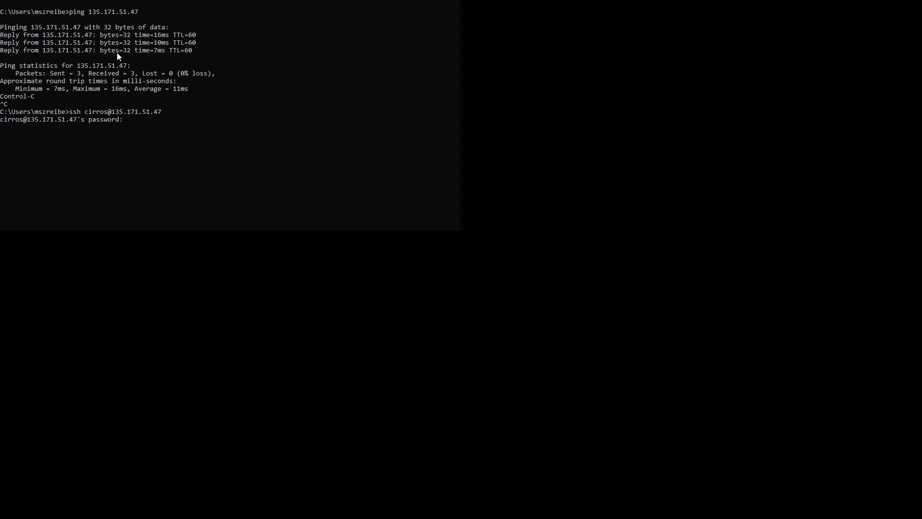
key(Return)
key(Return)
text(ip a)
key(Return)
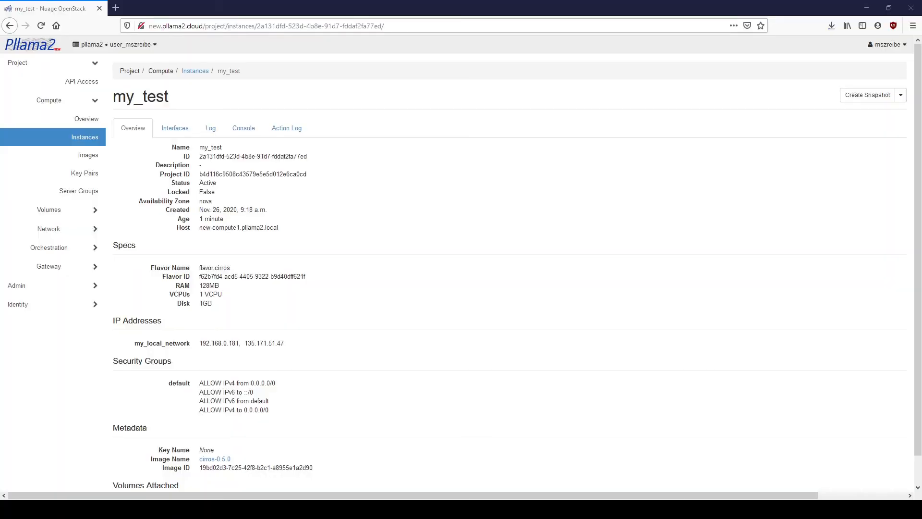